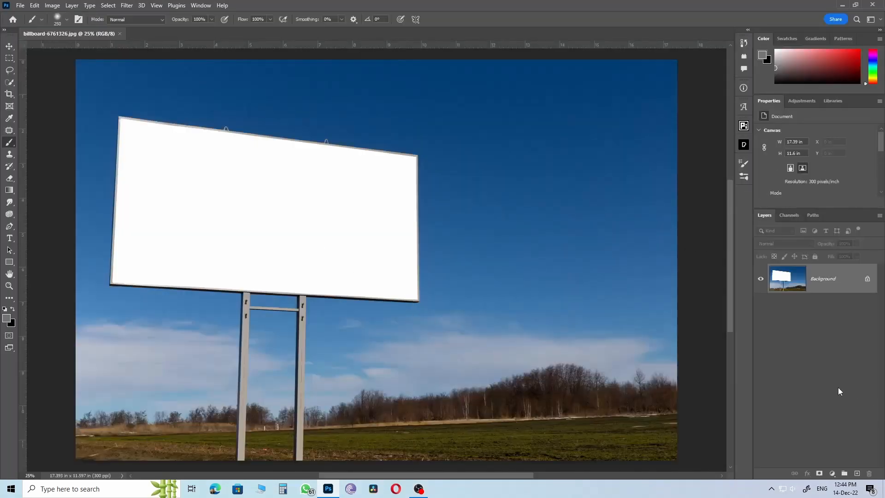
Add a new empty layer above the billboard photo's background and make it the active layer
{"action": "left_click", "coordinate": [856, 474]}
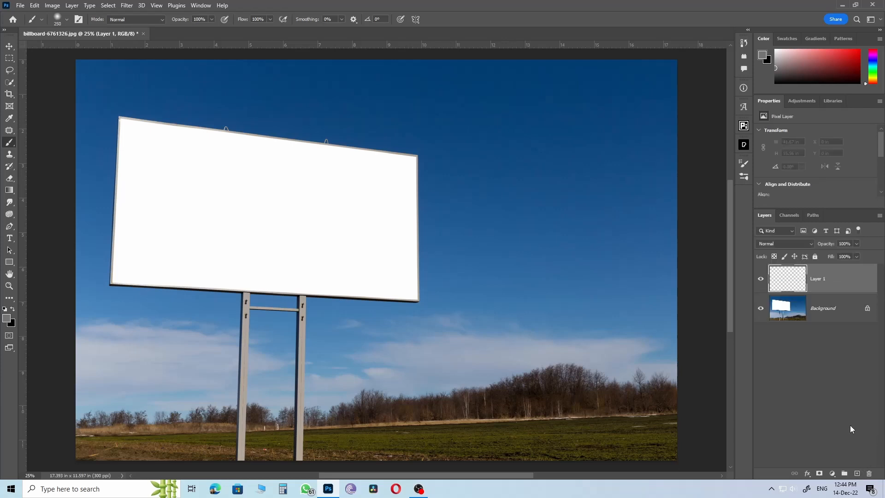
{"action": "left_click", "coordinate": [840, 313]}
{"action": "left_click", "coordinate": [829, 283]}
Create a Vanishing Point plane from the four corners of the blank billboard and apply it
{"action": "left_click", "coordinate": [127, 6]}
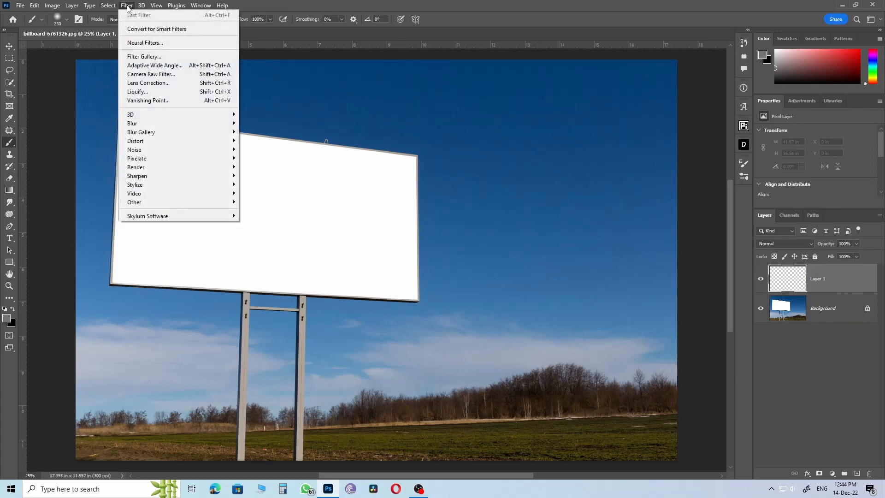
{"action": "left_click", "coordinate": [141, 101]}
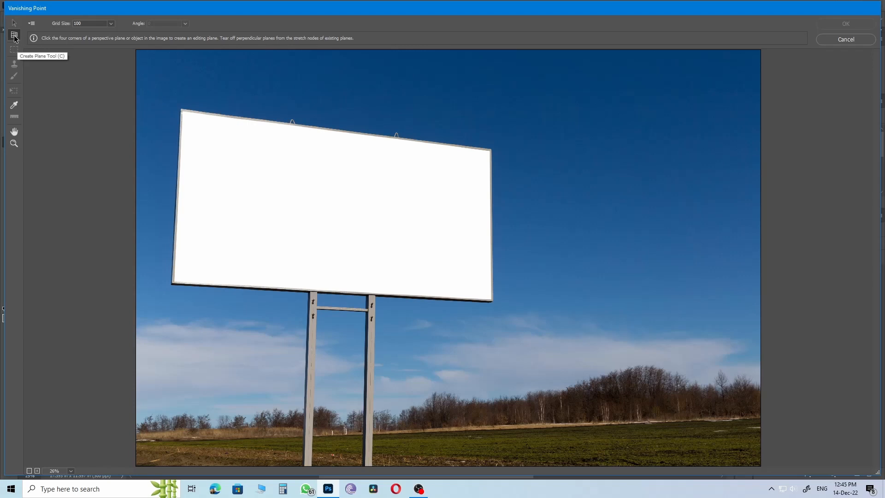
{"action": "left_click", "coordinate": [182, 111]}
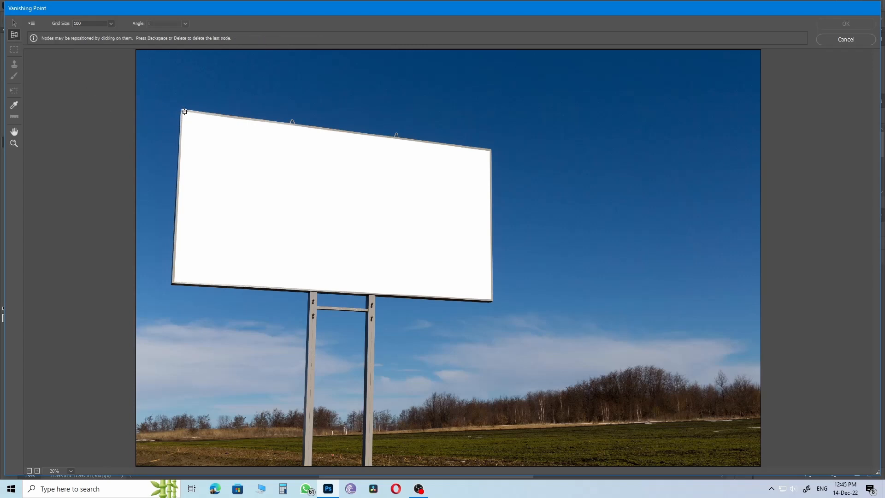
{"action": "left_click", "coordinate": [491, 151]}
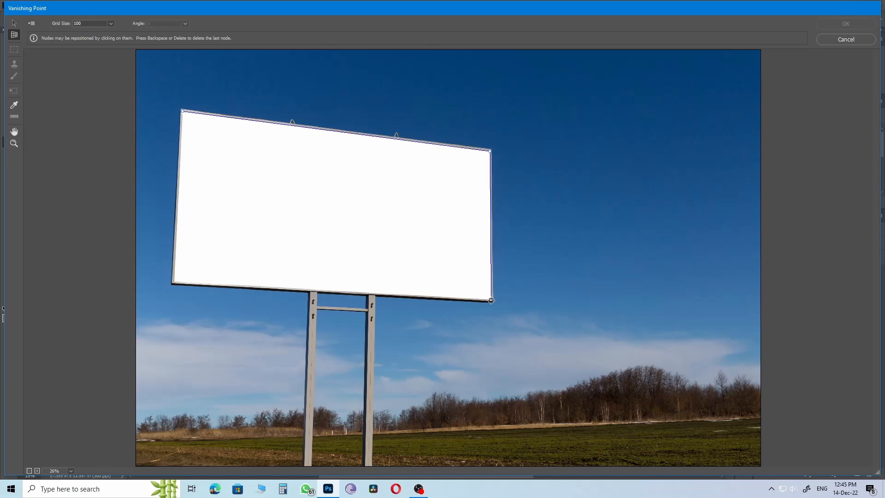
{"action": "left_click", "coordinate": [491, 300]}
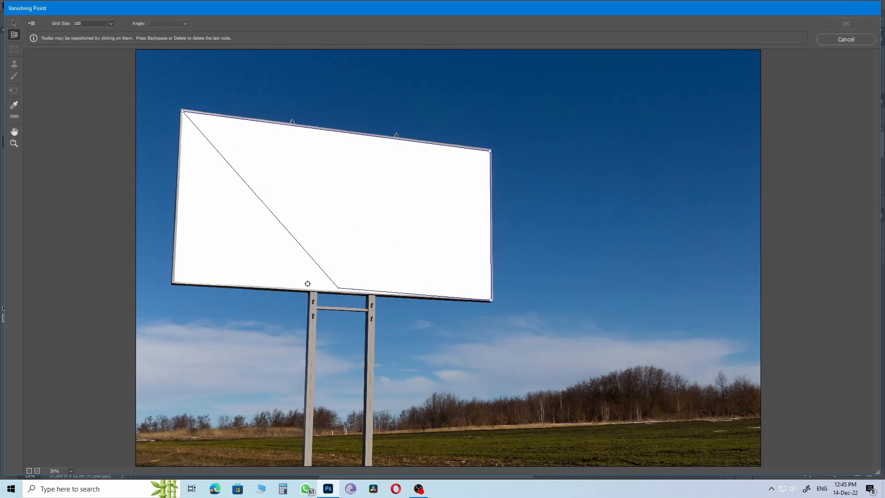
{"action": "left_click", "coordinate": [174, 283]}
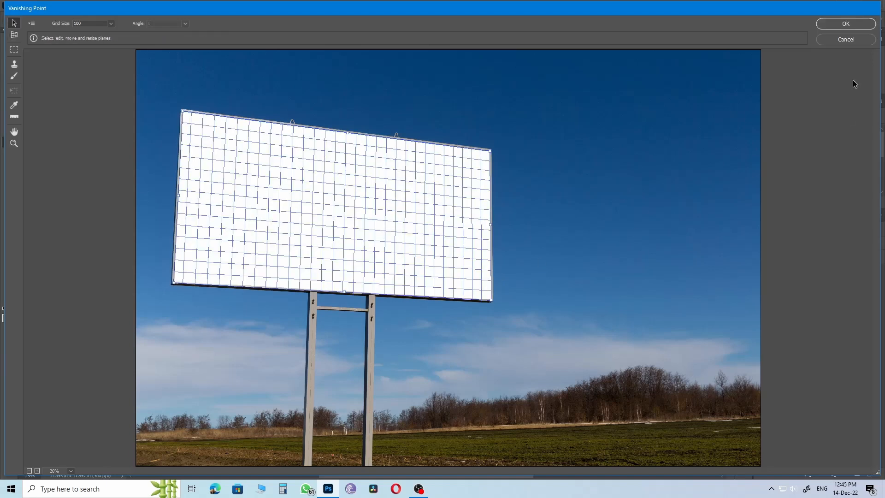
{"action": "key", "text": "Return"}
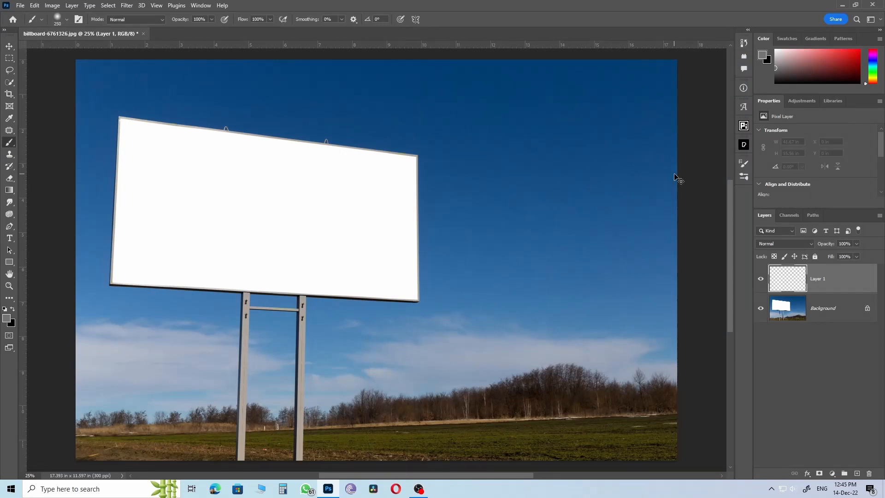
Open the business-3639565 image from the Vanishing Point Tutorial folder
{"action": "key", "text": "ctrl+o"}
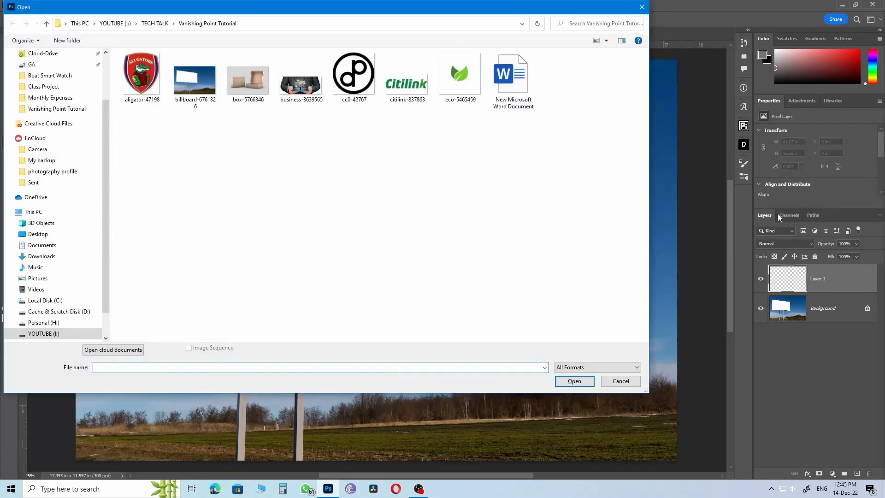
{"action": "left_click", "coordinate": [300, 79]}
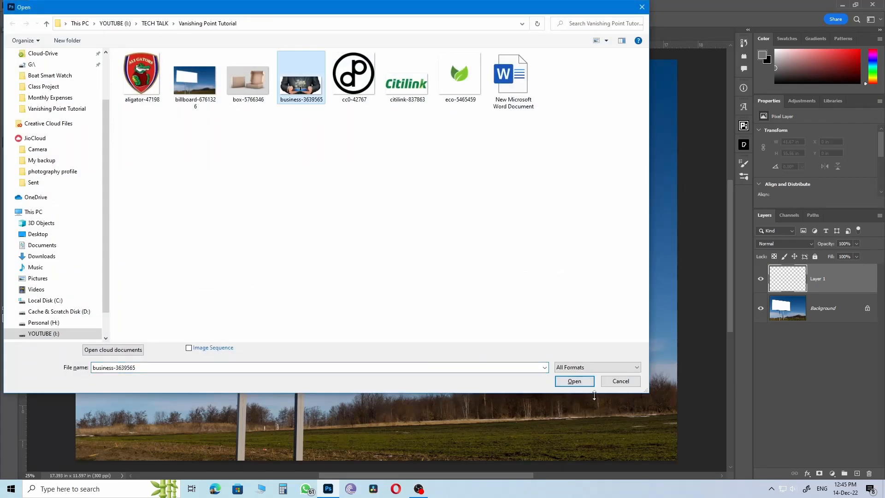
{"action": "left_click", "coordinate": [575, 381]}
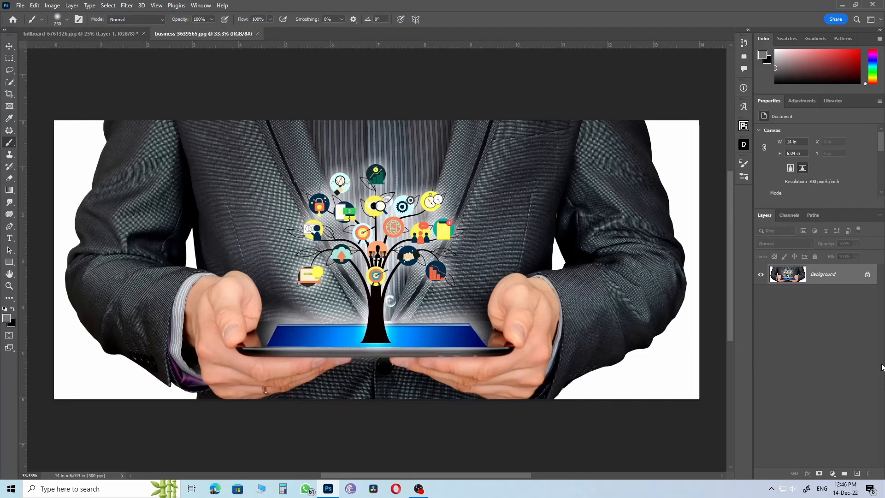
Select the entire business image with the Rectangular Marquee tool and copy it
{"action": "left_click", "coordinate": [9, 58]}
{"action": "left_click_drag", "start_coordinate": [53, 119], "coordinate": [727, 277]}
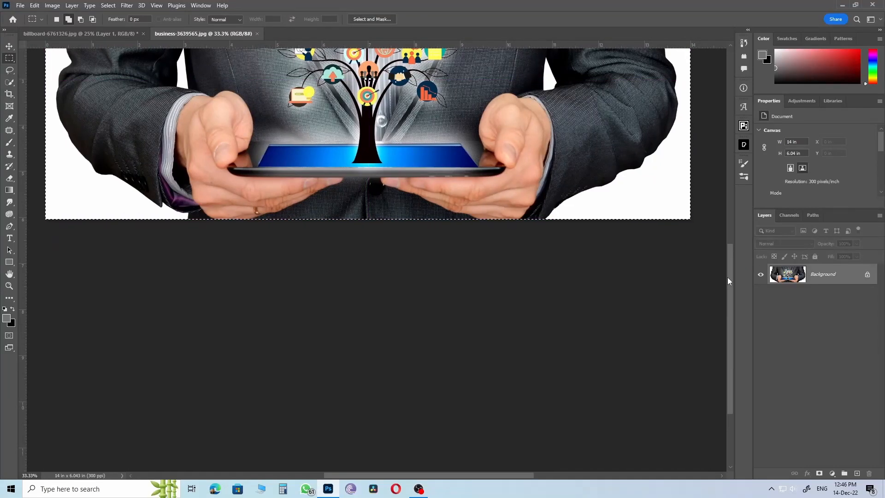
{"action": "key", "text": "ctrl+0"}
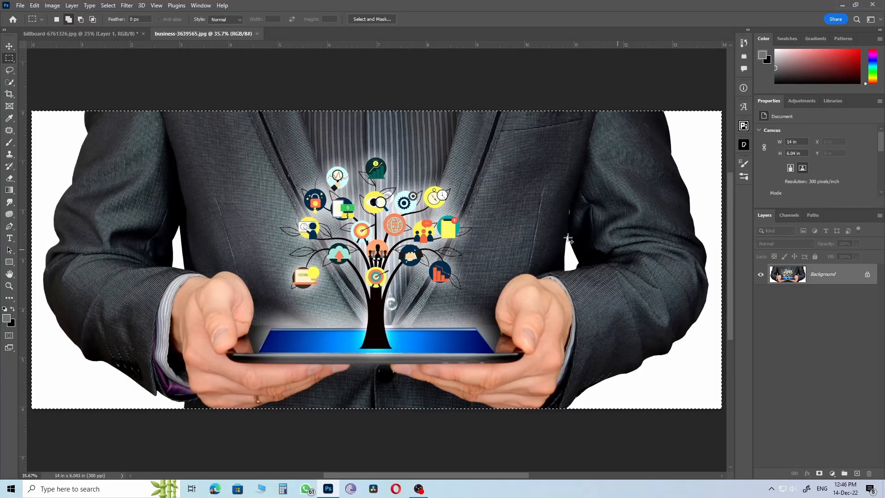
Return to the billboard document and paste the copied business image into Vanishing Point on the empty layer
{"action": "left_click", "coordinate": [94, 33]}
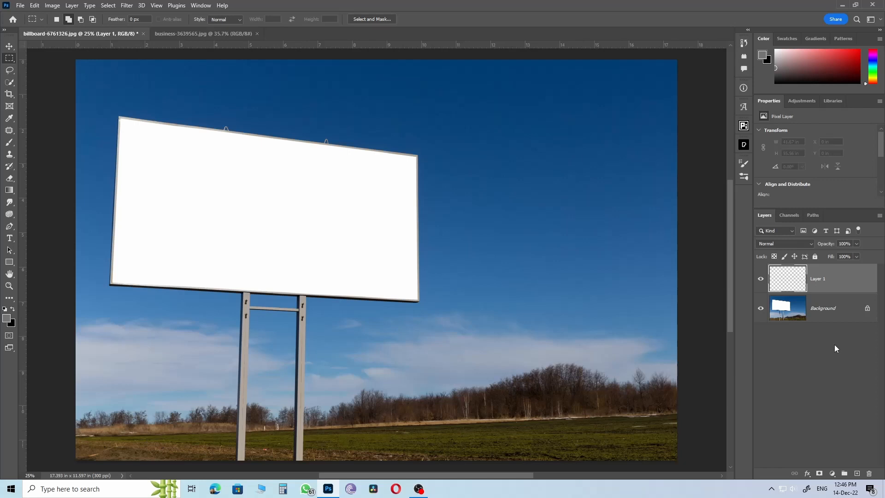
{"action": "left_click", "coordinate": [124, 6]}
{"action": "left_click", "coordinate": [144, 101]}
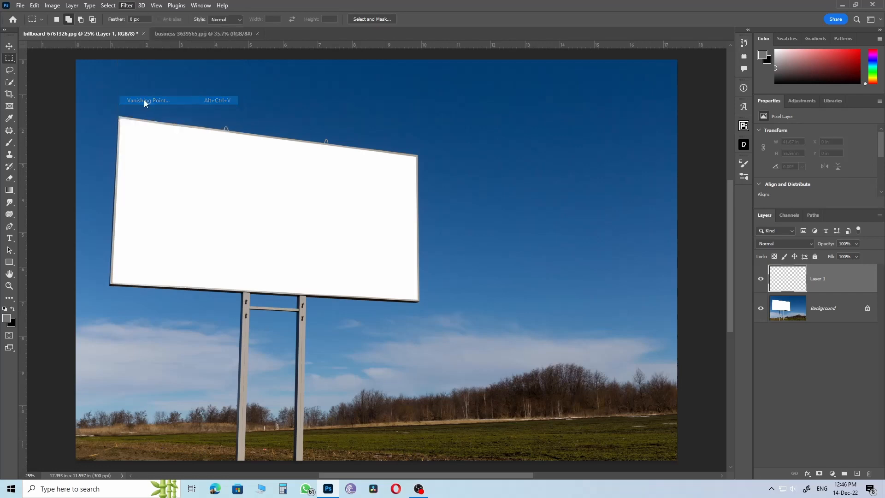
{"action": "key", "text": "alt"}
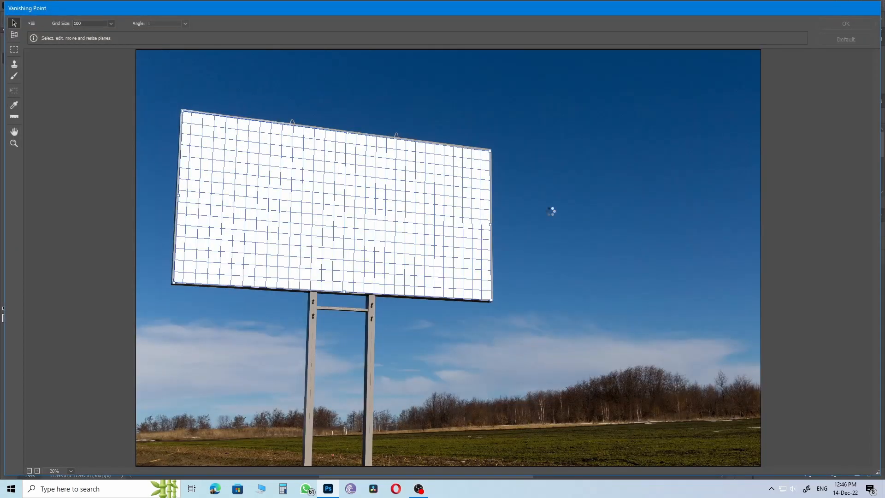
{"action": "key", "text": "ctrl+v"}
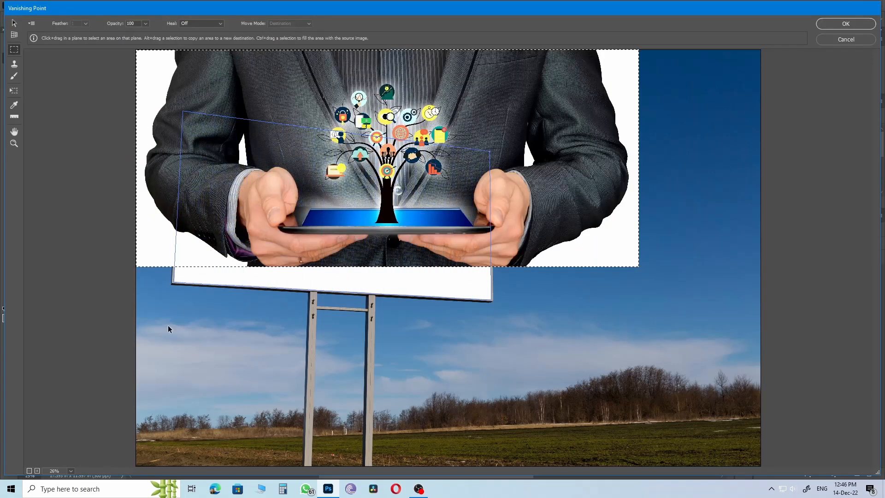
Scale the pasted business image down with the Transform tool and move it onto the billboard plane
{"action": "left_click", "coordinate": [15, 92]}
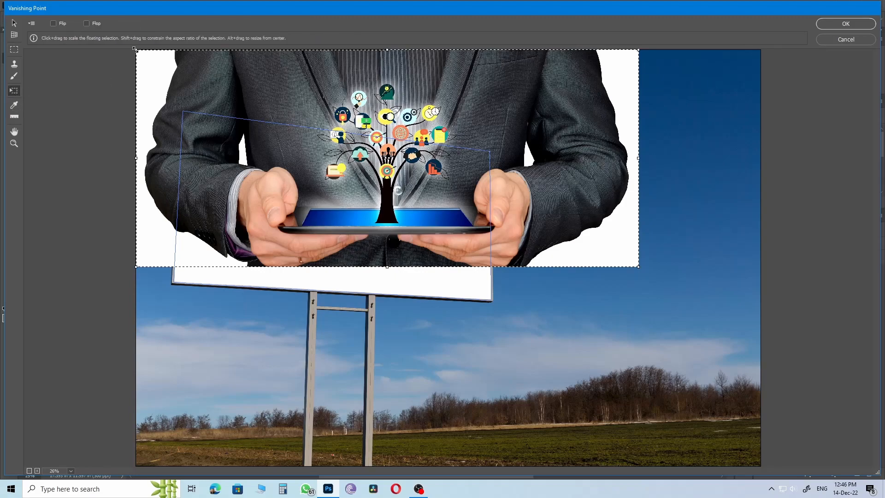
{"action": "left_click_drag", "start_coordinate": [135, 49], "coordinate": [435, 236]}
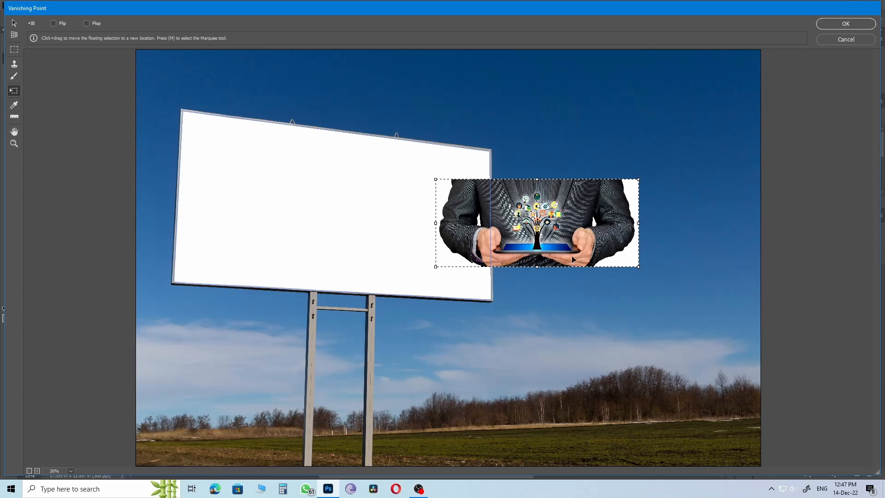
{"action": "left_click_drag", "start_coordinate": [570, 229], "coordinate": [317, 182]}
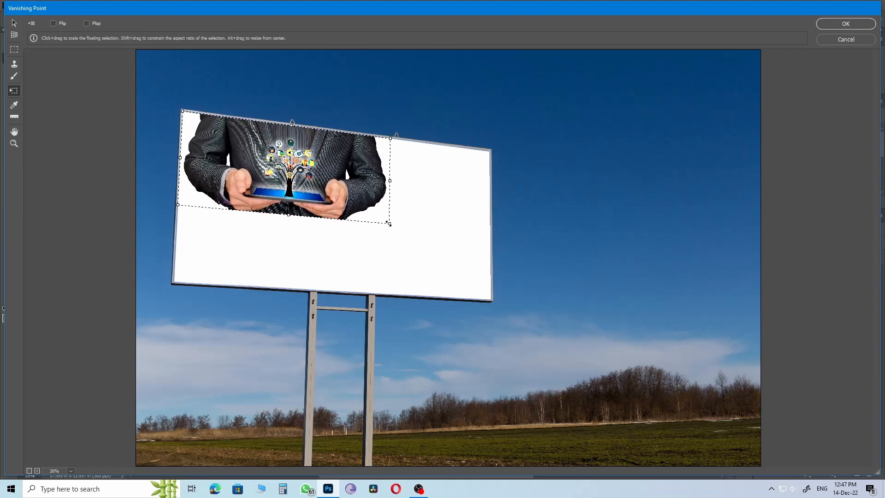
Stretch the business image to all four billboard edges and mirror it with the Flip option, applying the result
{"action": "left_click_drag", "start_coordinate": [389, 223], "coordinate": [490, 300]}
{"action": "left_click_drag", "start_coordinate": [489, 224], "coordinate": [491, 224]}
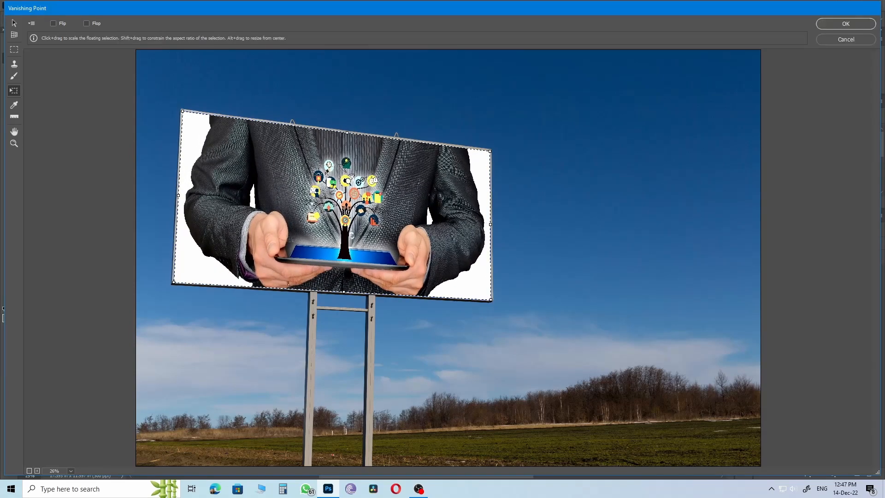
{"action": "left_click_drag", "start_coordinate": [178, 196], "coordinate": [176, 195]}
{"action": "left_click_drag", "start_coordinate": [347, 134], "coordinate": [348, 132]}
{"action": "left_click_drag", "start_coordinate": [343, 291], "coordinate": [343, 294]}
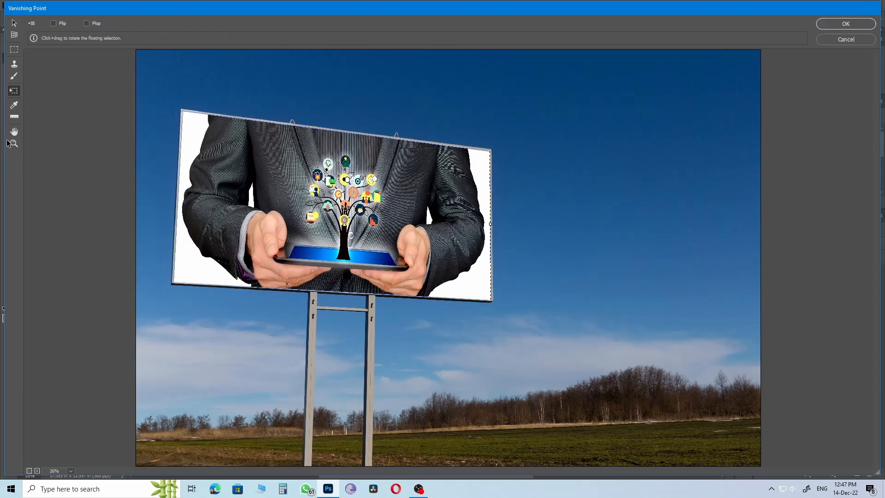
{"action": "left_click", "coordinate": [53, 23]}
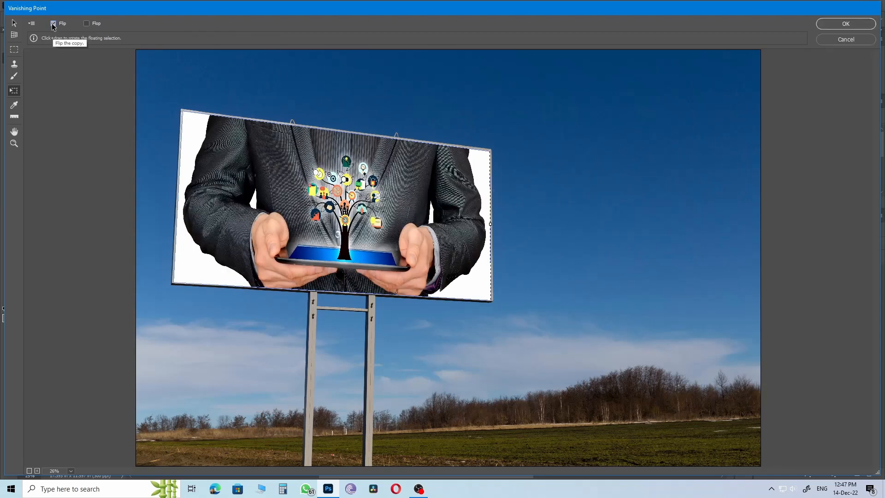
{"action": "left_click", "coordinate": [847, 25]}
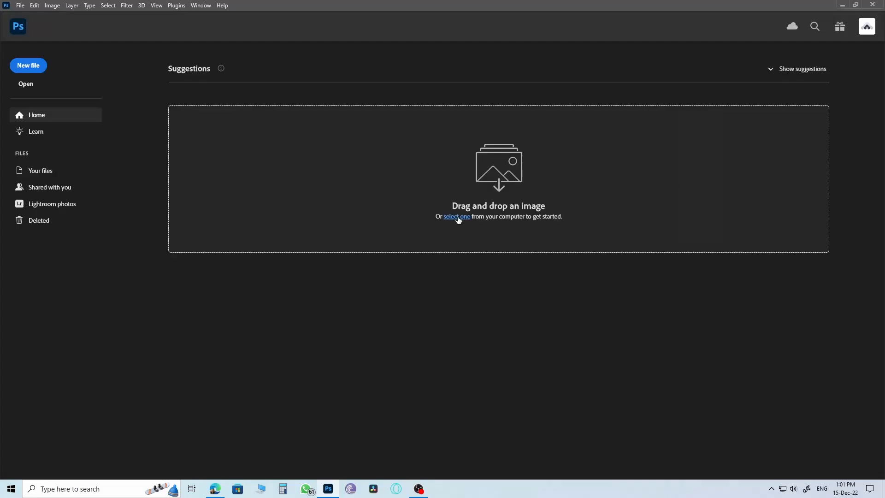
Open the box-5766346 image and add a new empty layer above its background
{"action": "left_click", "coordinate": [458, 220]}
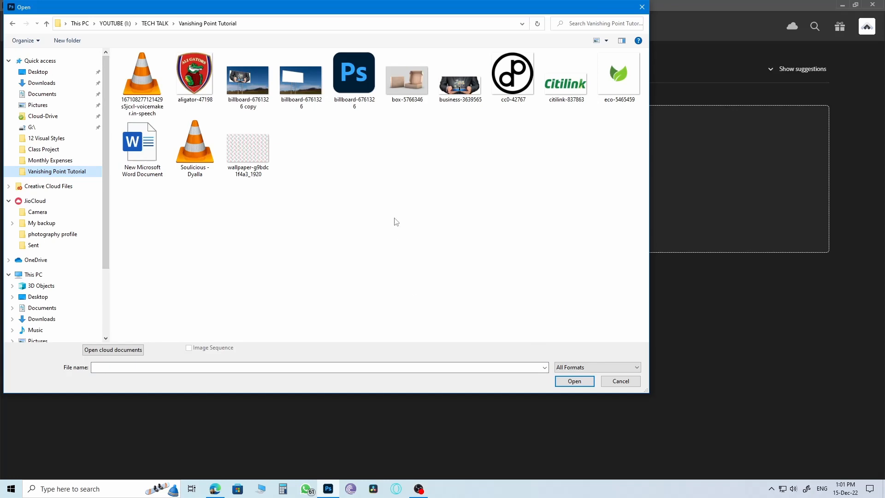
{"action": "double_click", "coordinate": [404, 85]}
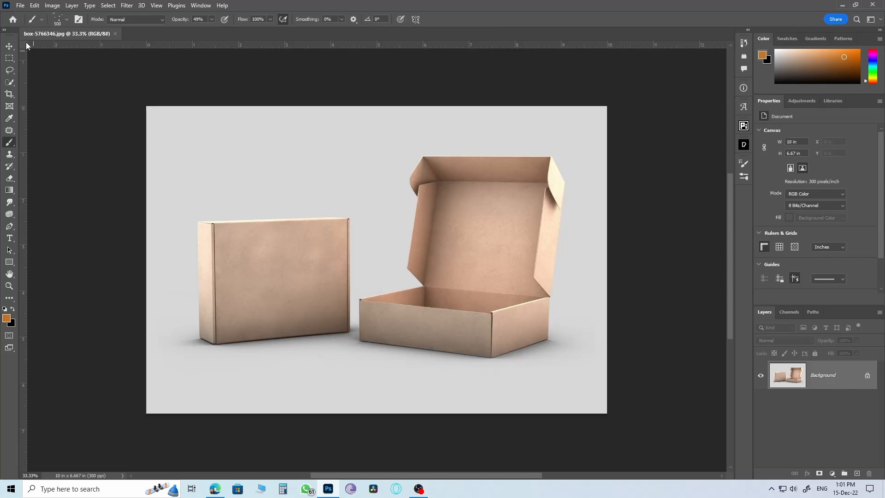
{"action": "left_click", "coordinate": [10, 46]}
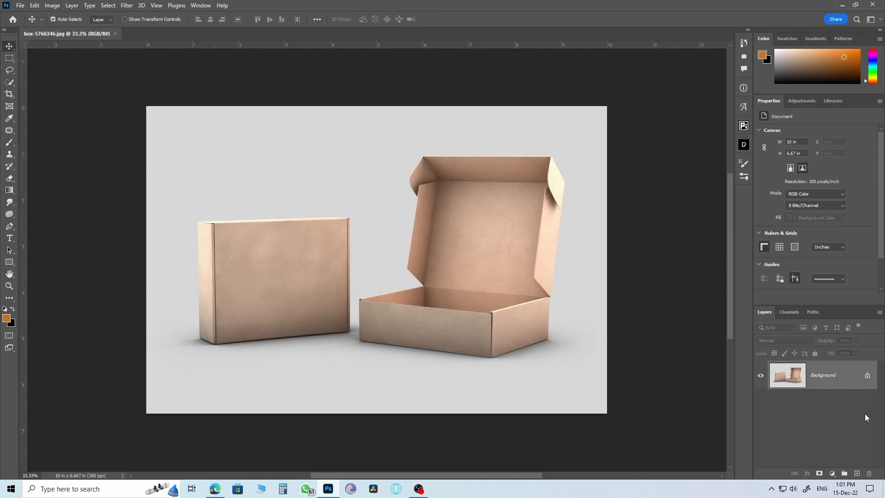
{"action": "left_click", "coordinate": [857, 473]}
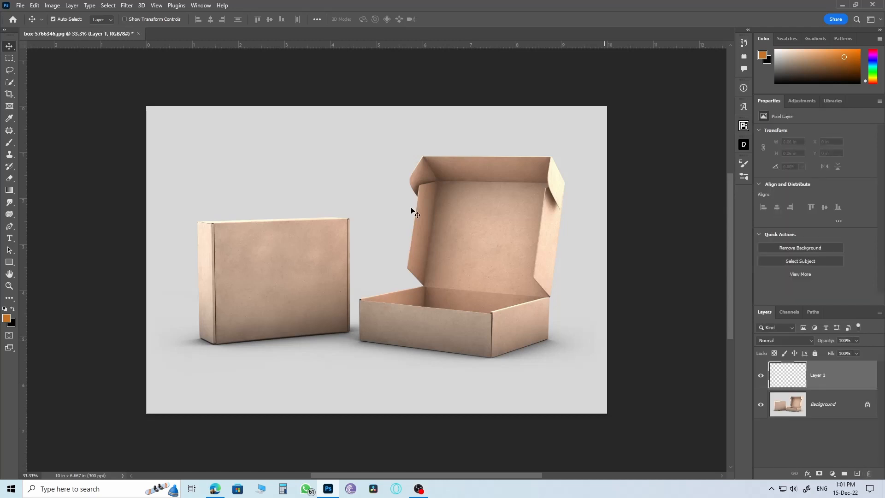
Create a Vanishing Point plane from the four corners of the closed box's front face and apply it
{"action": "left_click", "coordinate": [126, 5]}
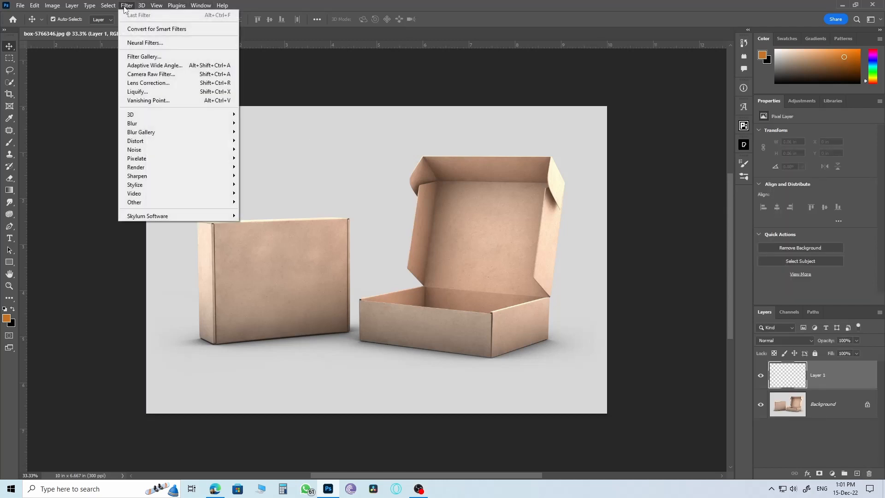
{"action": "left_click", "coordinate": [156, 101]}
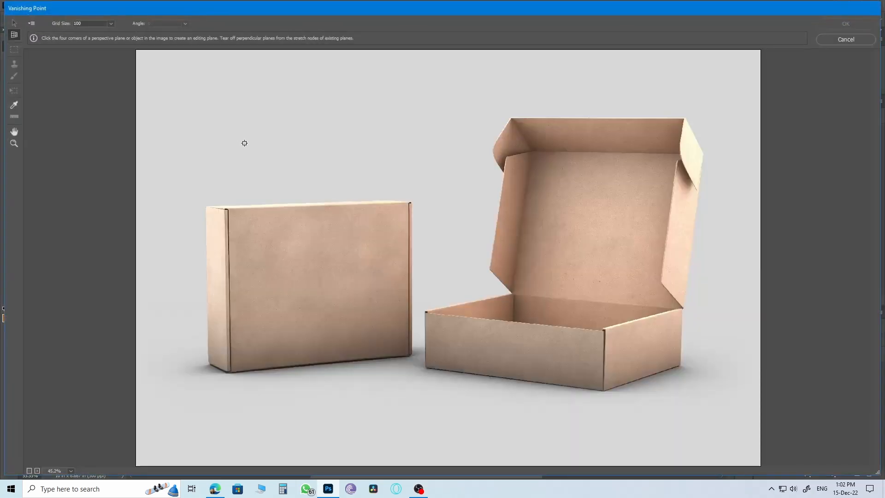
{"action": "left_click", "coordinate": [228, 208]}
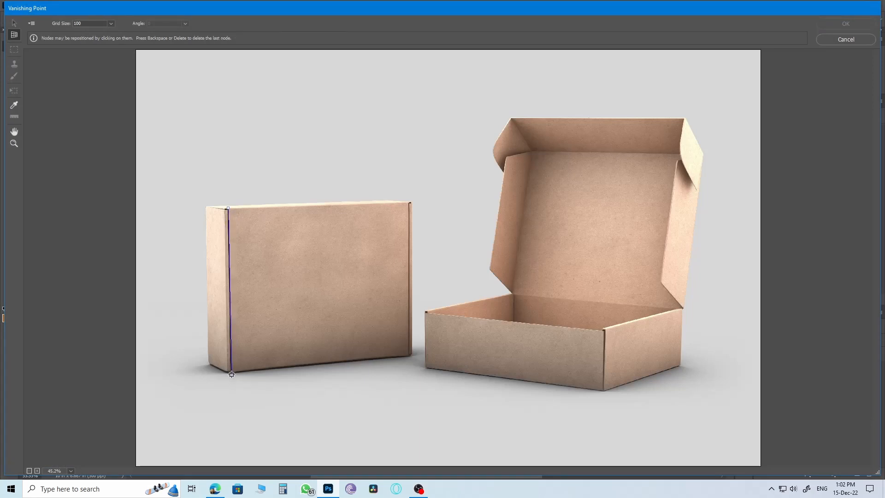
{"action": "left_click", "coordinate": [230, 373]}
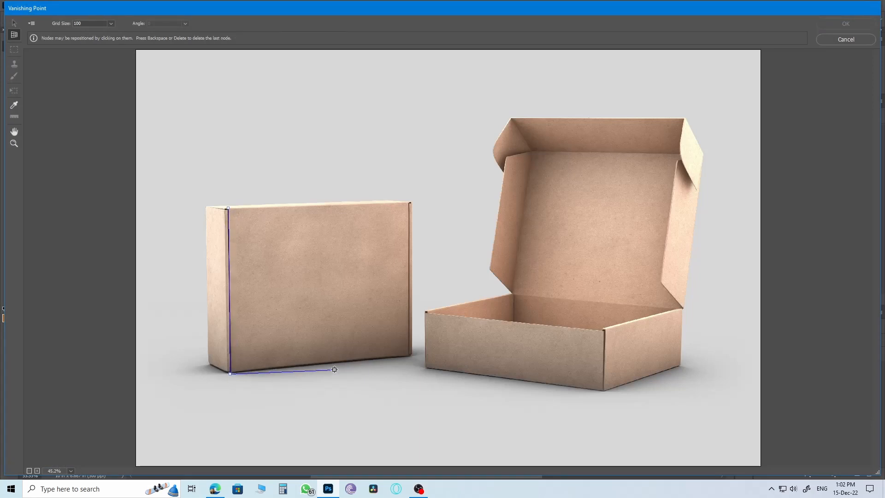
{"action": "left_click", "coordinate": [410, 355]}
{"action": "left_click", "coordinate": [410, 203]}
{"action": "left_click", "coordinate": [410, 203]}
{"action": "left_click", "coordinate": [836, 25]}
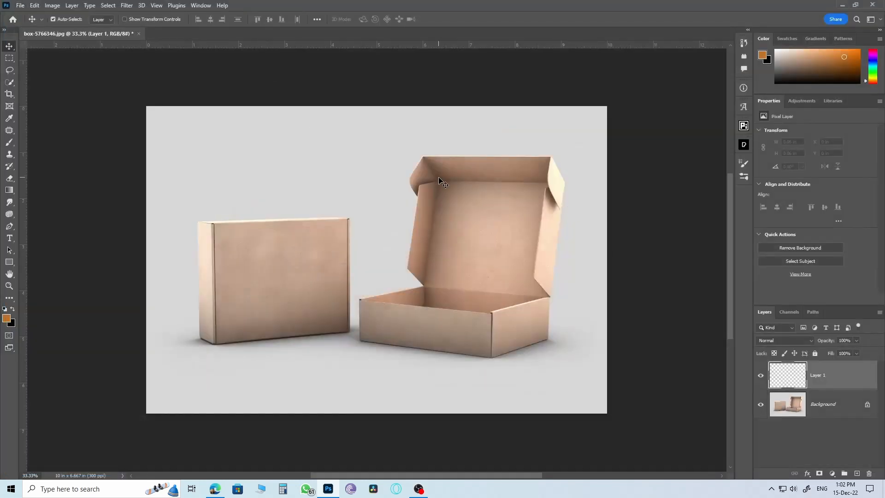
Open the citilink-837863 and eco-5465459 logo images together
{"action": "key", "text": "ctrl+o"}
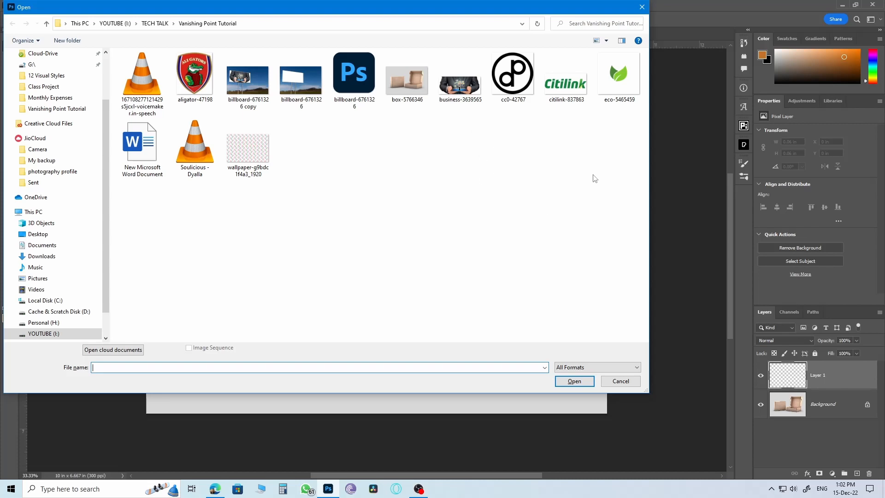
{"action": "left_click", "coordinate": [566, 95]}
{"action": "left_click", "coordinate": [619, 90], "text": "ctrl"}
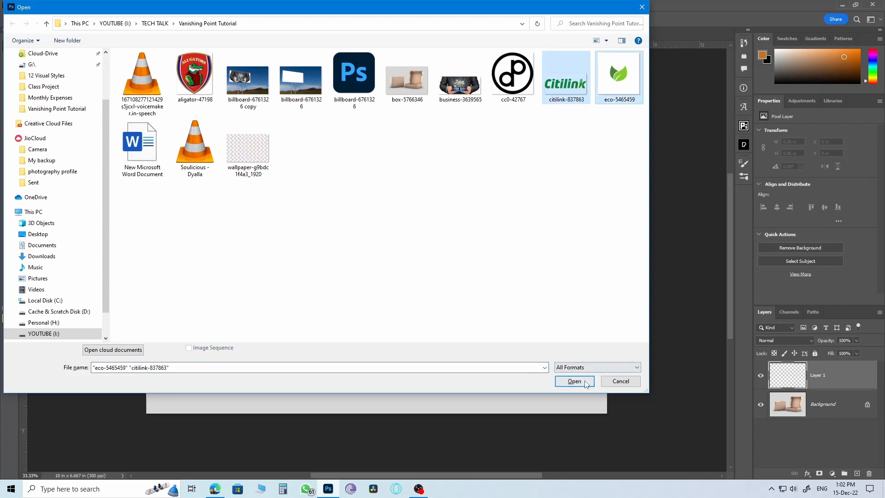
{"action": "left_click", "coordinate": [574, 381]}
Select the entire canvas of the citilink-837863 image and copy the logo
{"action": "left_click", "coordinate": [208, 33]}
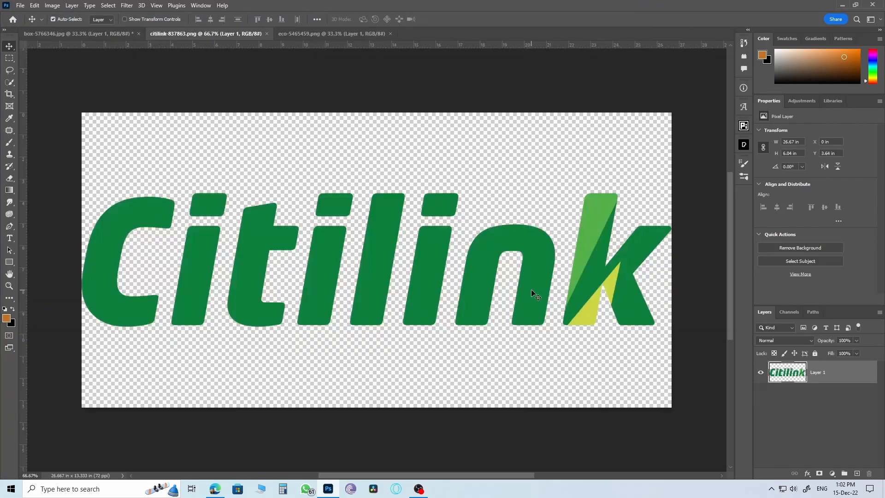
{"action": "key", "text": "ctrl+a"}
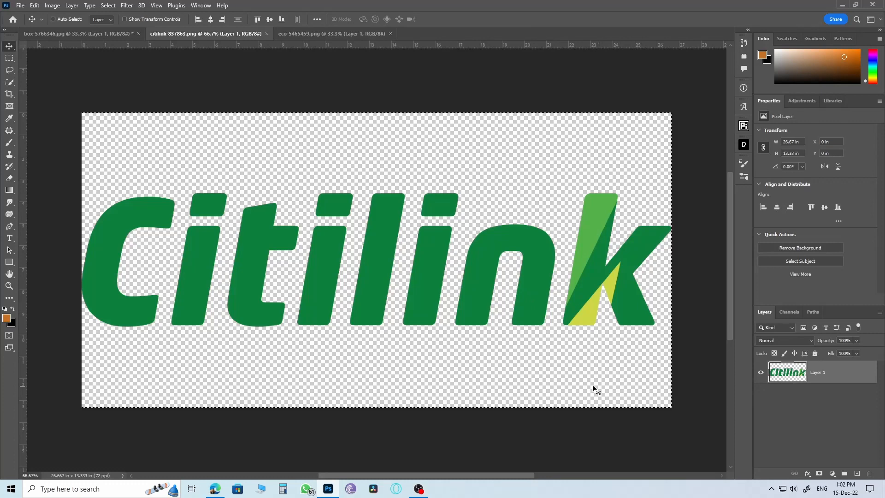
{"action": "key", "text": "ctrl+c"}
Return to the box-5766346 image and paste the Citilink logo into the Vanishing Point filter
{"action": "left_click", "coordinate": [80, 34]}
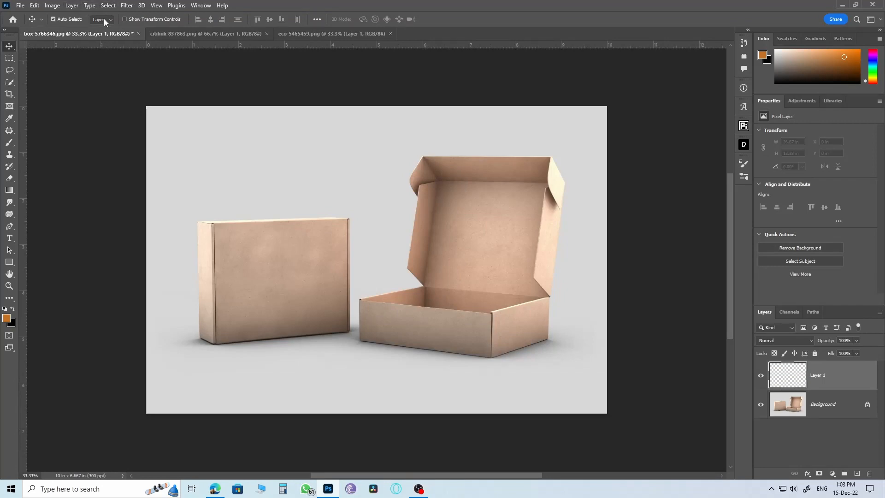
{"action": "left_click", "coordinate": [125, 6]}
{"action": "left_click", "coordinate": [153, 100]}
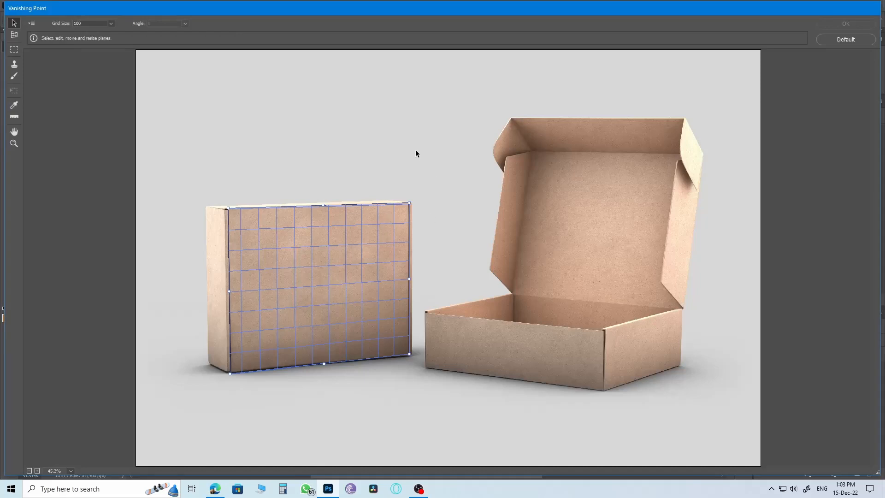
{"action": "key", "text": "ctrl+v"}
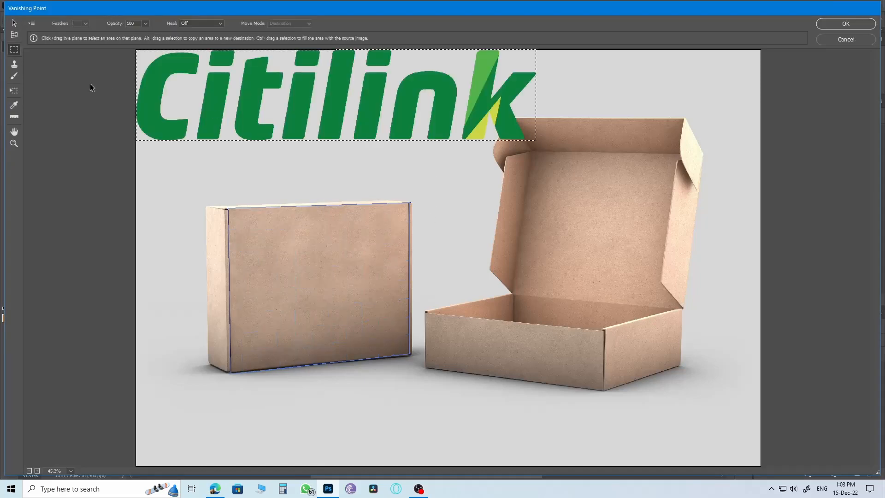
Scale the Citilink logo down, place it within the closed box's front plane, adjust its size and position, and apply the filter
{"action": "left_click", "coordinate": [14, 90]}
{"action": "left_click_drag", "start_coordinate": [136, 49], "coordinate": [301, 77]}
{"action": "left_click_drag", "start_coordinate": [423, 125], "coordinate": [357, 269]}
{"action": "left_click_drag", "start_coordinate": [231, 262], "coordinate": [267, 261]}
{"action": "key", "text": "ctrl+z"}
{"action": "left_click_drag", "start_coordinate": [231, 230], "coordinate": [304, 245]}
{"action": "left_click_drag", "start_coordinate": [367, 261], "coordinate": [302, 265]}
{"action": "left_click", "coordinate": [853, 26]}
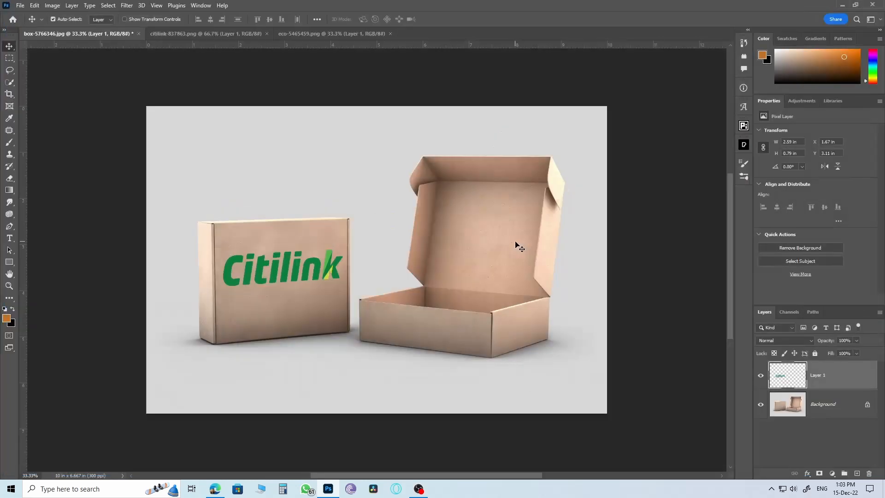
Erase the white background of the eco-5465459 logo with the Magic Eraser tool, then select and copy the whole image
{"action": "left_click", "coordinate": [316, 33]}
{"action": "left_click", "coordinate": [11, 179]}
{"action": "right_click", "coordinate": [10, 179]}
{"action": "left_click", "coordinate": [46, 188]}
{"action": "left_click", "coordinate": [274, 184]}
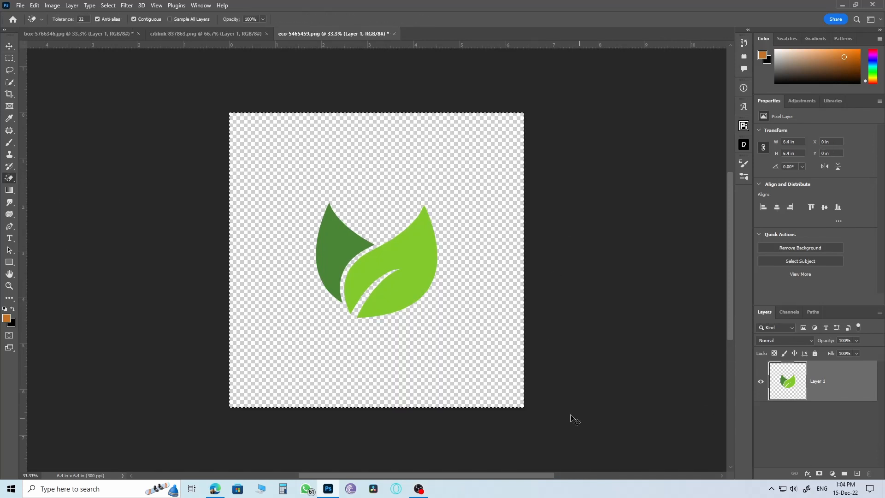
Return to the box-5766346 image and paste the leaf logo into the Vanishing Point filter
{"action": "left_click", "coordinate": [69, 33]}
{"action": "key", "text": "v"}
{"action": "left_click", "coordinate": [127, 5]}
{"action": "left_click", "coordinate": [154, 101]}
{"action": "key", "text": "ctrl+v"}
Scale the leaf logo down, centre it below the Citilink text on the closed box's front plane, and apply the filter
{"action": "left_click", "coordinate": [14, 90]}
{"action": "left_click_drag", "start_coordinate": [134, 51], "coordinate": [241, 148]}
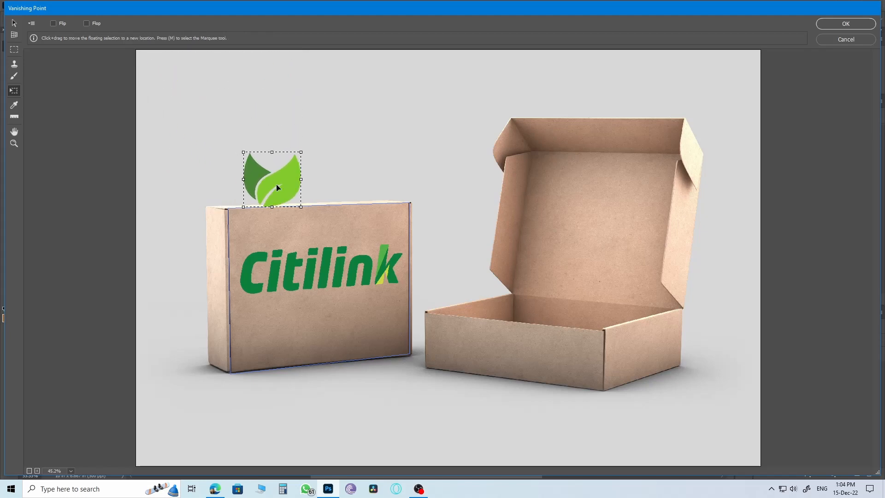
{"action": "left_click_drag", "start_coordinate": [276, 184], "coordinate": [330, 327]}
{"action": "left_click_drag", "start_coordinate": [330, 331], "coordinate": [329, 330]}
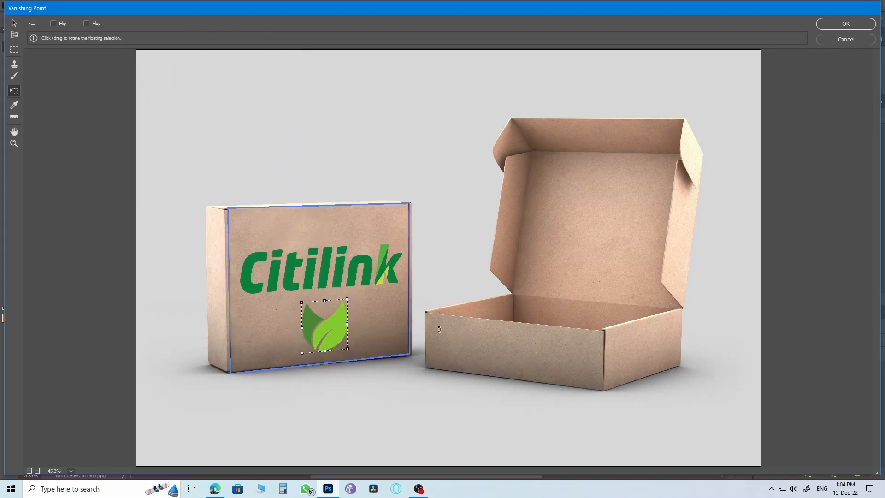
{"action": "left_click", "coordinate": [848, 24]}
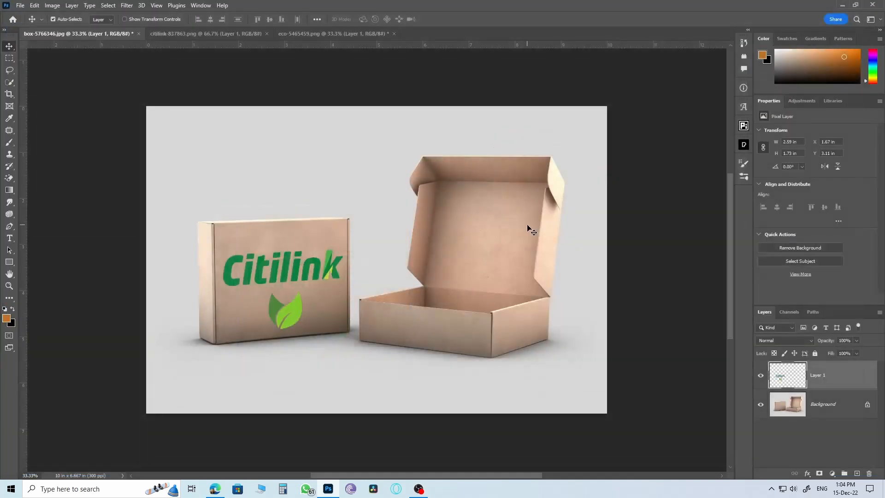
Set the blend mode of Layer 1 to Overlay and check the logos before fitting the image to the view
{"action": "left_click", "coordinate": [788, 340]}
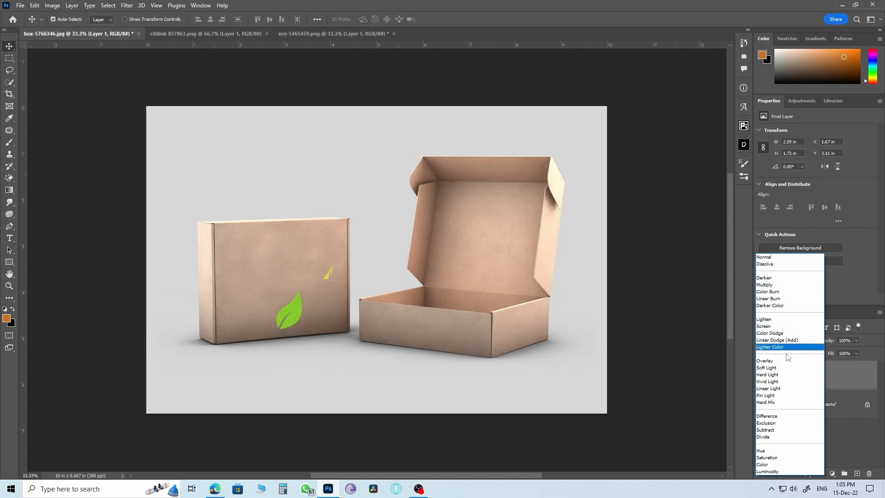
{"action": "left_click", "coordinate": [768, 360]}
{"action": "scroll", "coordinate": [268, 289], "scroll_direction": "up", "scroll_amount": 10}
{"action": "scroll", "coordinate": [345, 302], "scroll_direction": "down", "scroll_amount": 10}
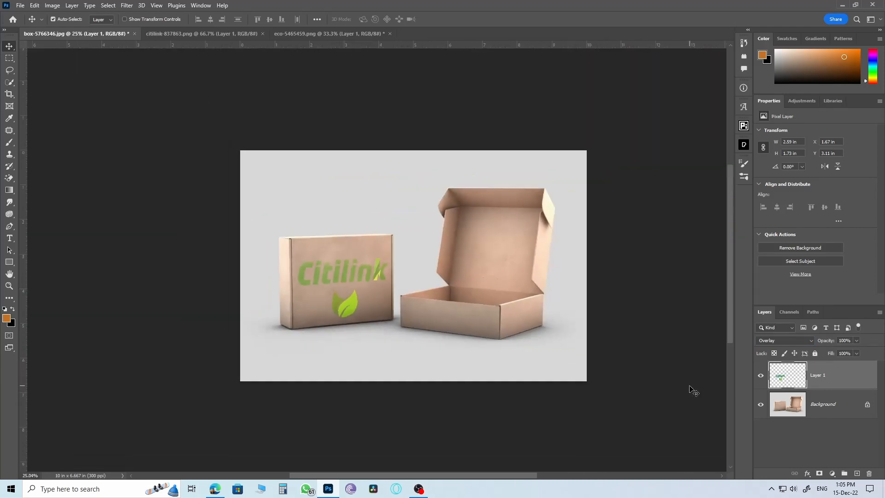
{"action": "key", "text": "ctrl+0"}
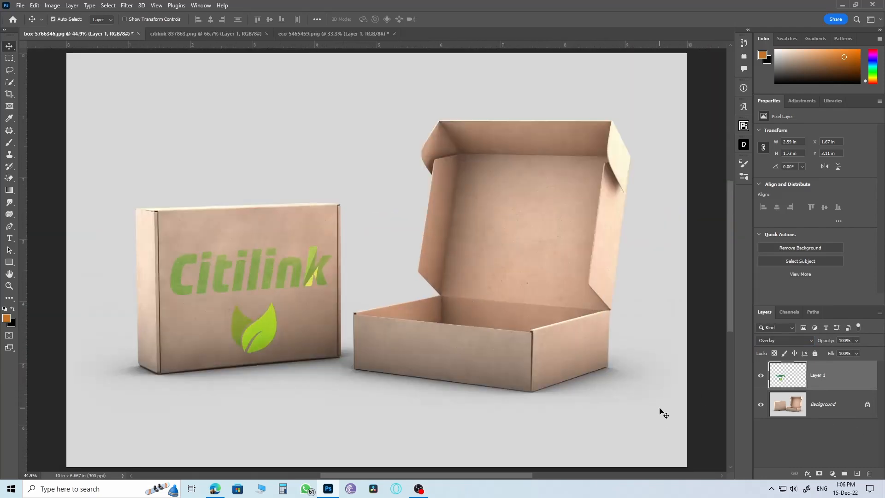
Add a new empty layer above Layer 1 and open the Vanishing Point filter on it
{"action": "left_click", "coordinate": [857, 473]}
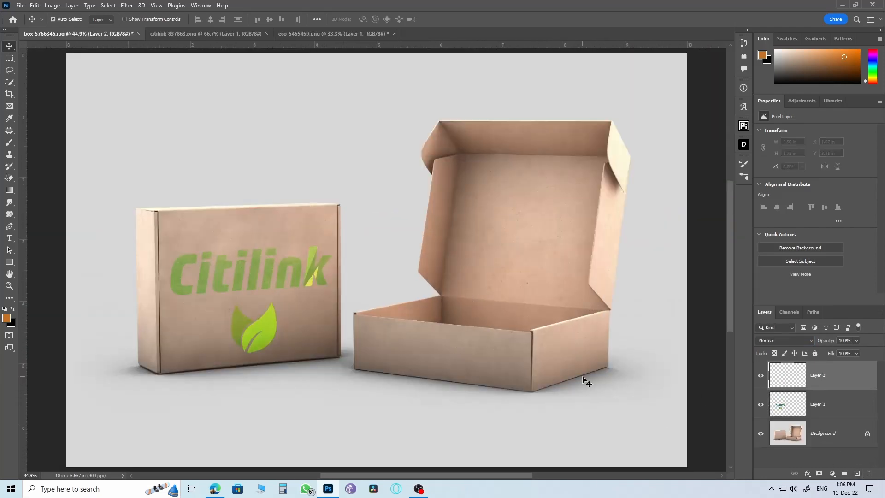
{"action": "left_click", "coordinate": [126, 5]}
{"action": "left_click", "coordinate": [138, 102]}
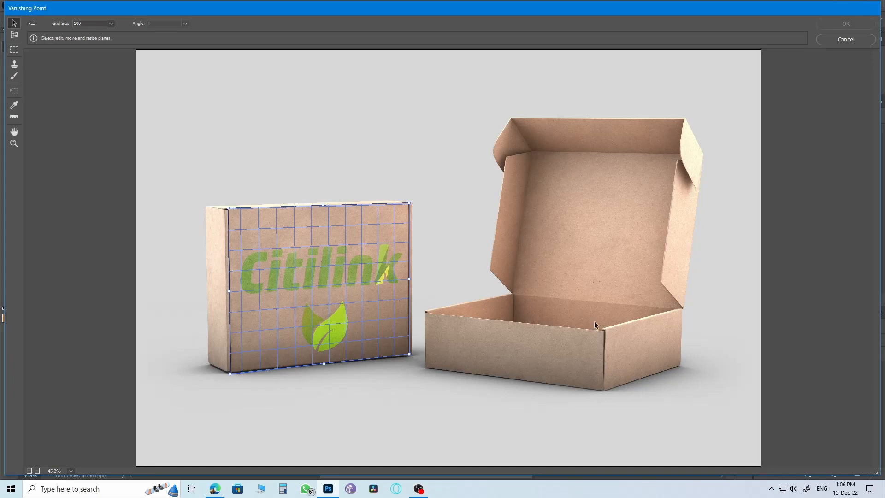
Create a second perspective plane from the four corners of the open box's front face and fine-tune its lower corners
{"action": "left_click", "coordinate": [13, 35]}
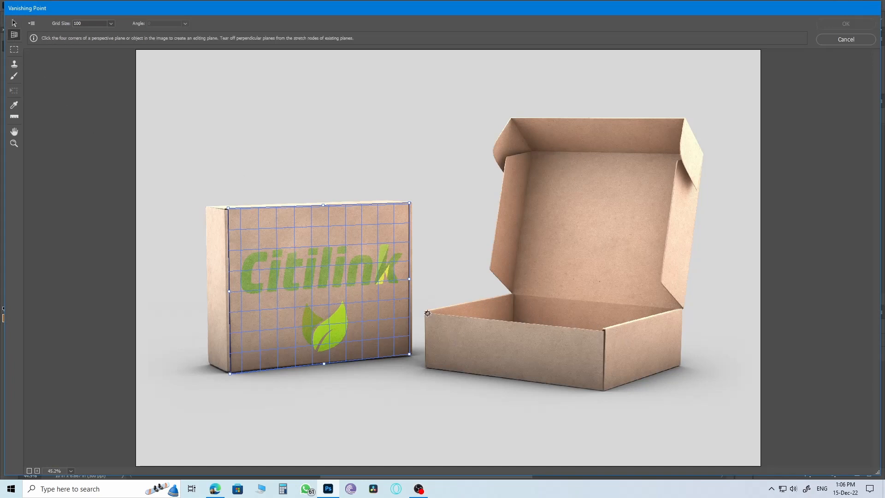
{"action": "left_click", "coordinate": [426, 311]}
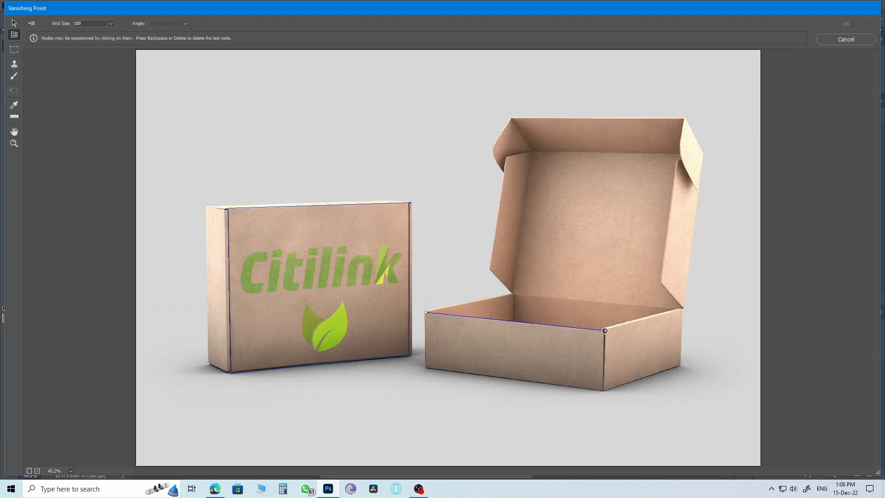
{"action": "left_click", "coordinate": [603, 392]}
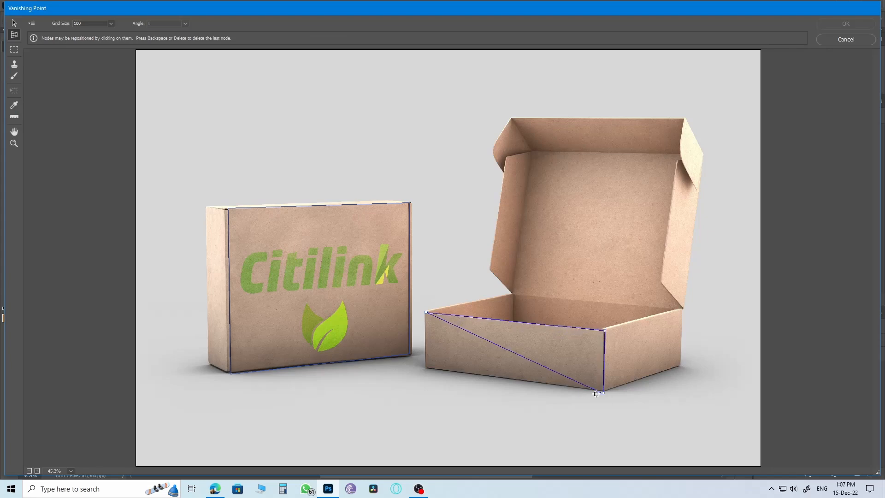
{"action": "left_click", "coordinate": [426, 367]}
{"action": "left_click_drag", "start_coordinate": [604, 391], "coordinate": [604, 391]}
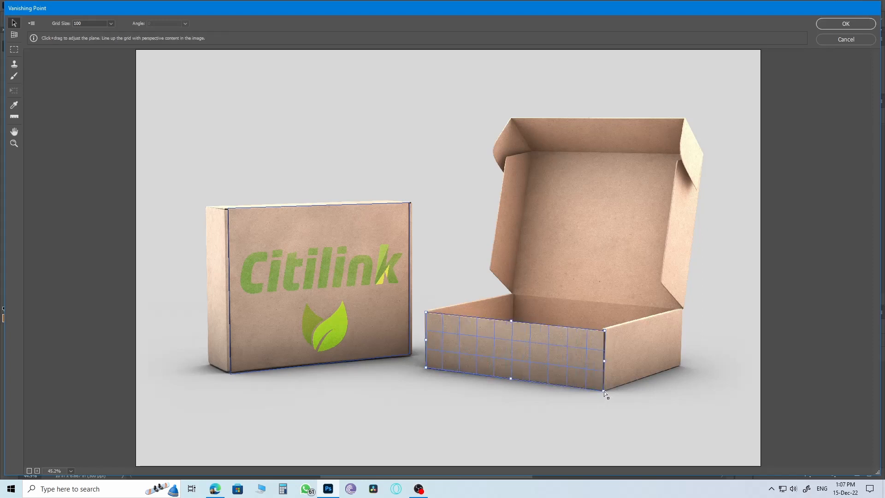
{"action": "left_click_drag", "start_coordinate": [426, 368], "coordinate": [426, 367]}
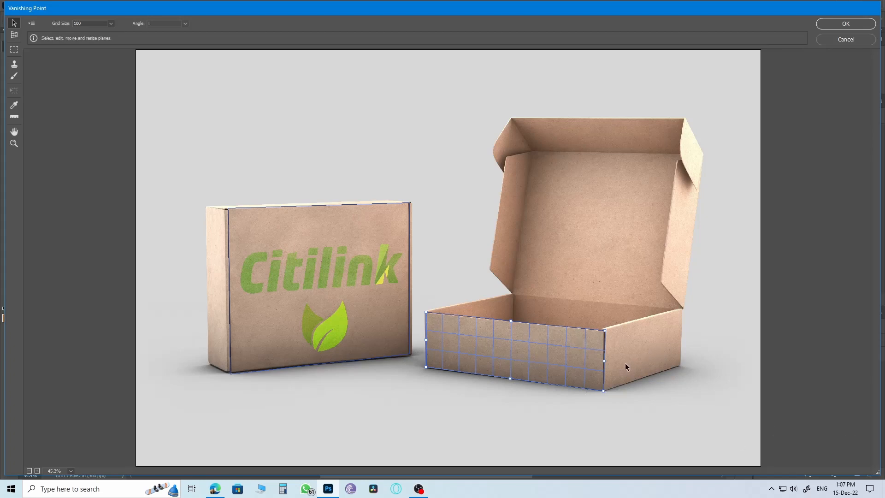
Tear off a connected plane from the front plane's edge, fit it to the open box's side face, and apply the planes
{"action": "left_click_drag", "start_coordinate": [604, 360], "coordinate": [679, 367]}
{"action": "left_click_drag", "start_coordinate": [683, 292], "coordinate": [679, 337]}
{"action": "left_click", "coordinate": [850, 24]}
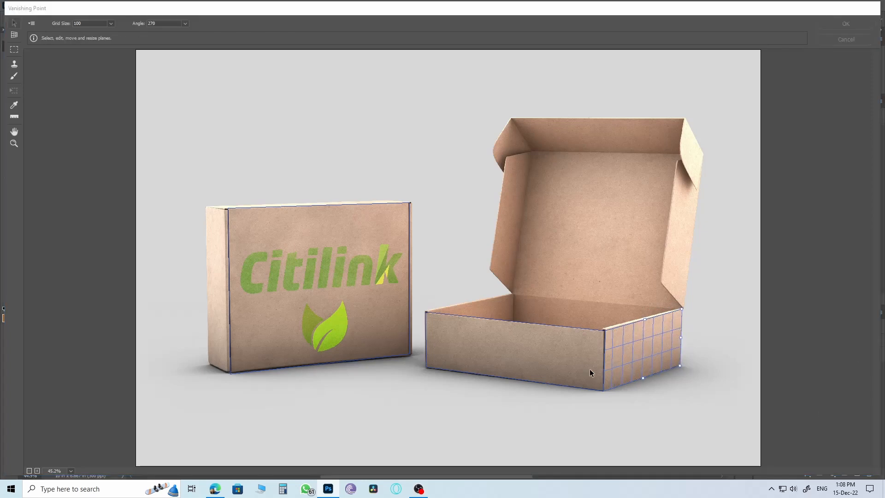
Open the wallpaper-g9bdc1f4a3_1920 image and copy its entire floral pattern
{"action": "key", "text": "ctrl+o"}
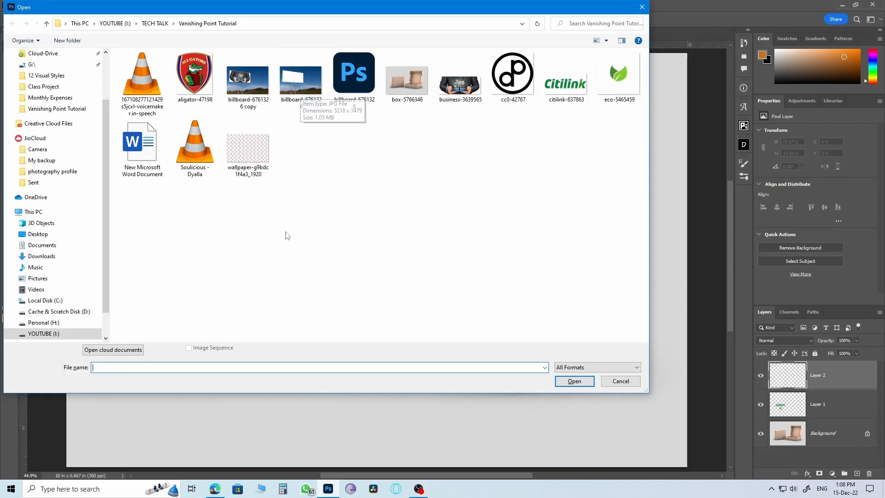
{"action": "left_click", "coordinate": [248, 148]}
{"action": "left_click", "coordinate": [575, 381]}
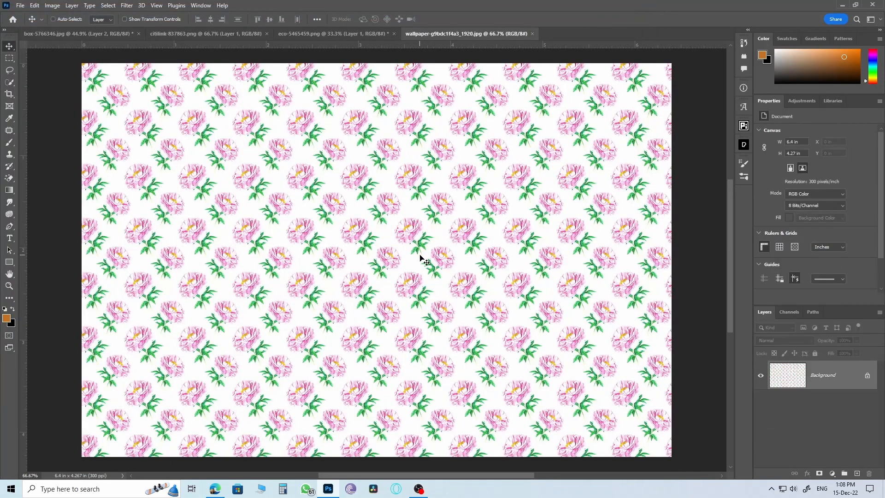
Return to the box-5766346 image and paste the floral pattern into the Vanishing Point filter
{"action": "left_click", "coordinate": [74, 34]}
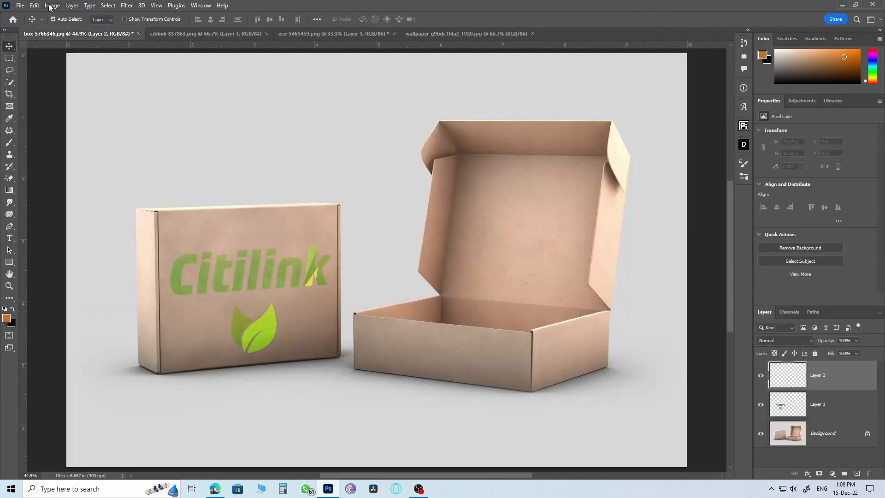
{"action": "left_click", "coordinate": [126, 5]}
{"action": "left_click", "coordinate": [159, 101]}
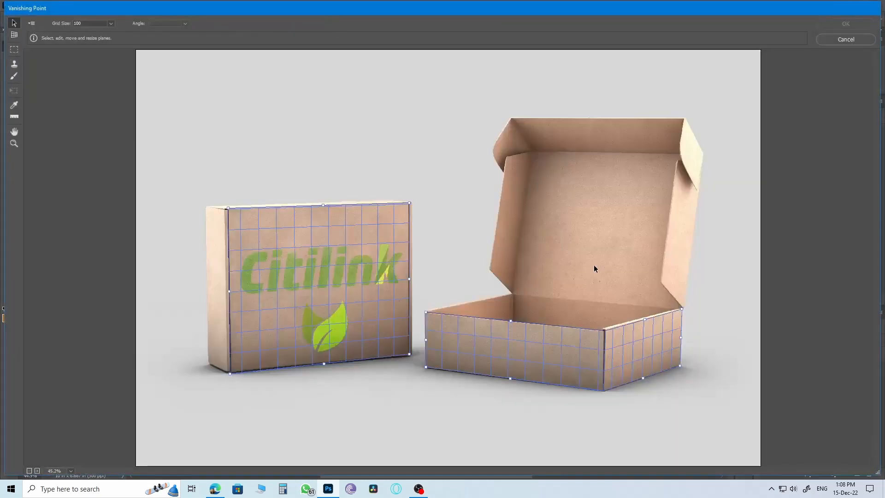
{"action": "key", "text": "ctrl+v"}
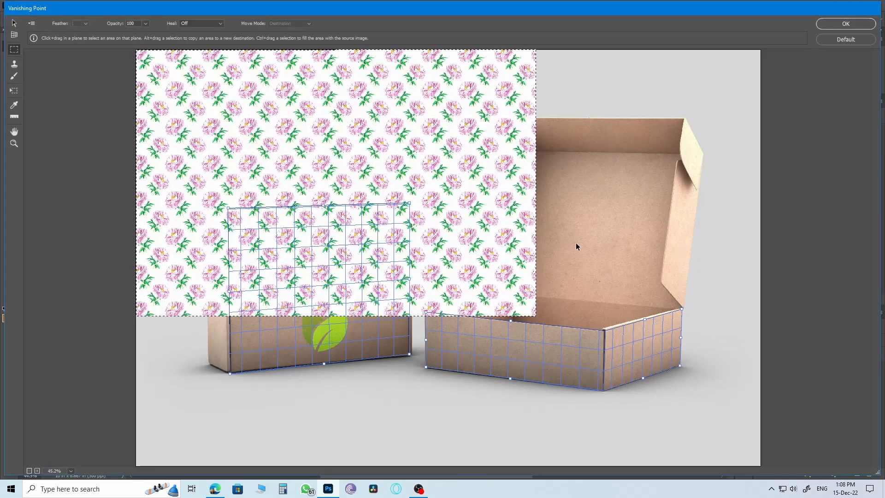
Scale the floral pattern down, move it onto the open box's front plane, stretch it across both connected faces, and apply the filter
{"action": "left_click", "coordinate": [14, 90]}
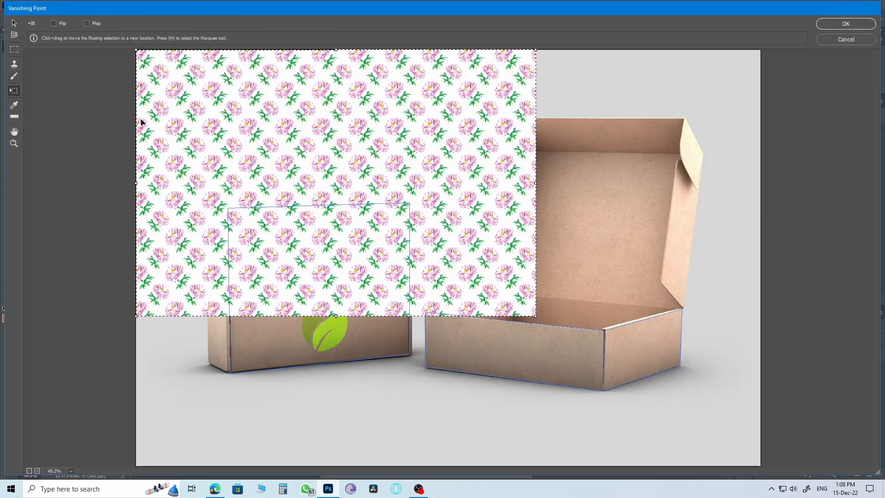
{"action": "left_click_drag", "start_coordinate": [136, 48], "coordinate": [416, 278]}
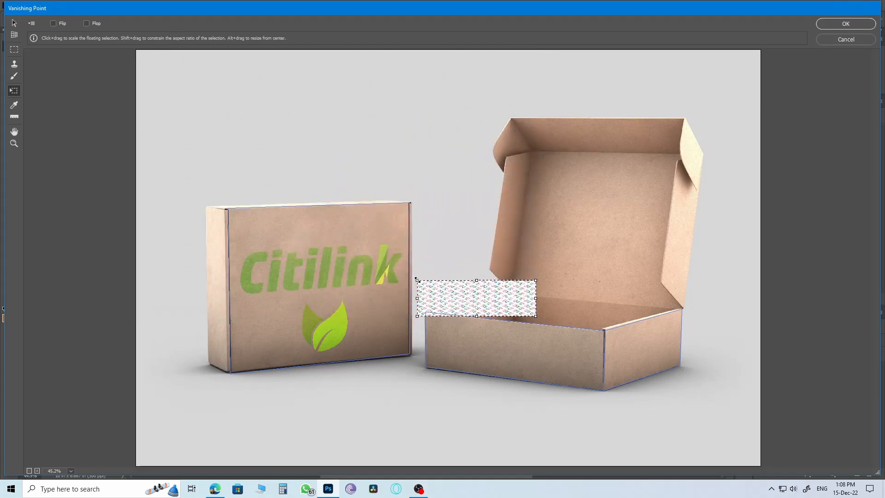
{"action": "left_click_drag", "start_coordinate": [535, 297], "coordinate": [536, 337]}
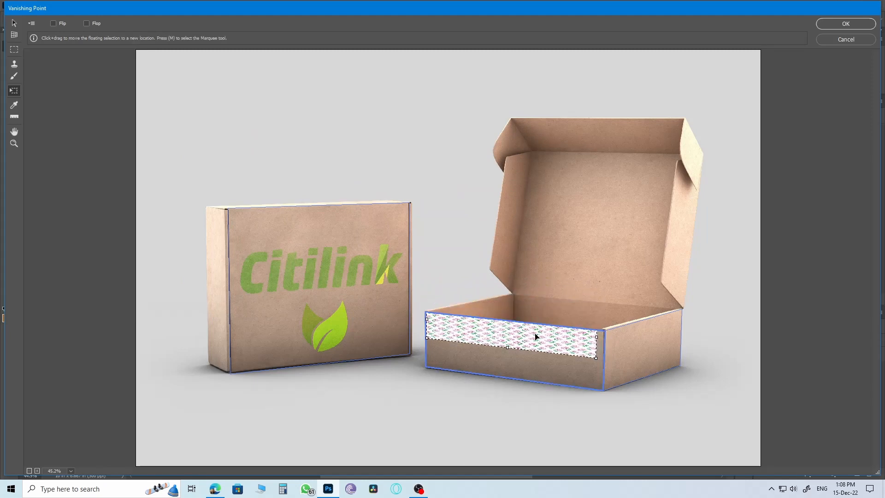
{"action": "left_click_drag", "start_coordinate": [600, 352], "coordinate": [597, 388]}
{"action": "left_click_drag", "start_coordinate": [596, 352], "coordinate": [769, 304]}
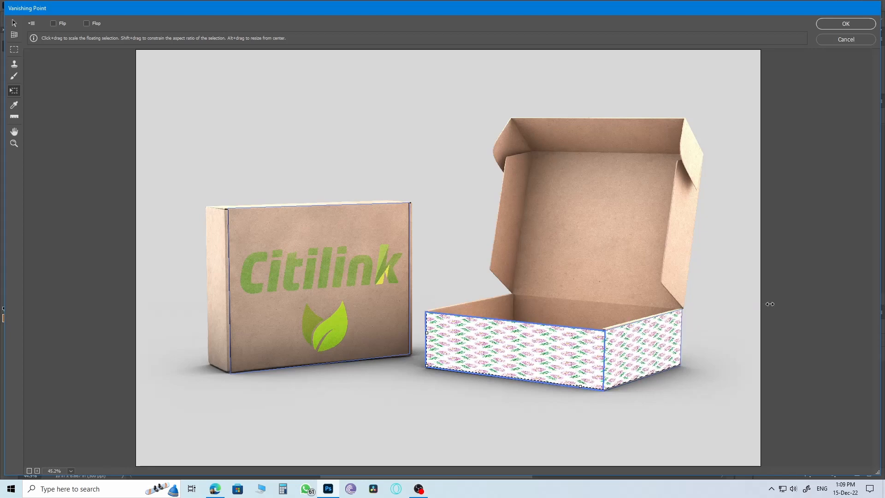
{"action": "left_click", "coordinate": [845, 24]}
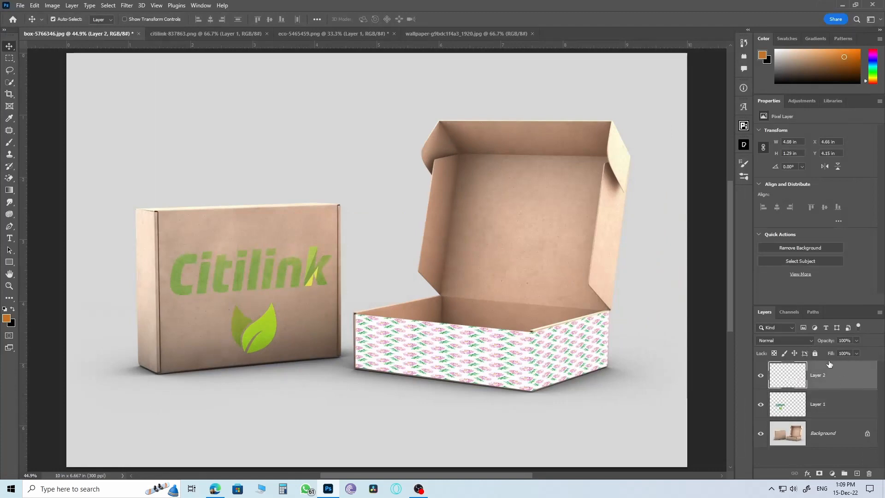
Set the blend mode of Layer 2 to Linear Burn and lower its opacity to 53%
{"action": "left_click", "coordinate": [783, 341]}
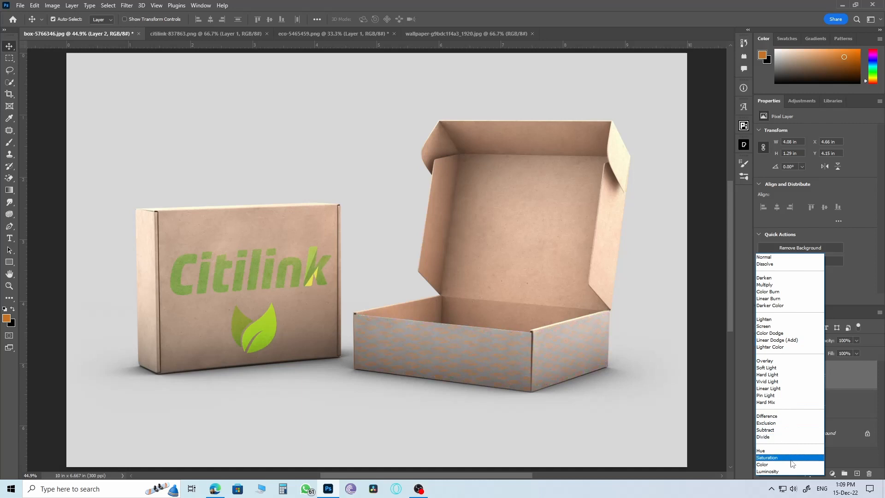
{"action": "left_click", "coordinate": [776, 299]}
{"action": "left_click", "coordinate": [857, 341]}
{"action": "left_click_drag", "start_coordinate": [857, 352], "coordinate": [837, 353]}
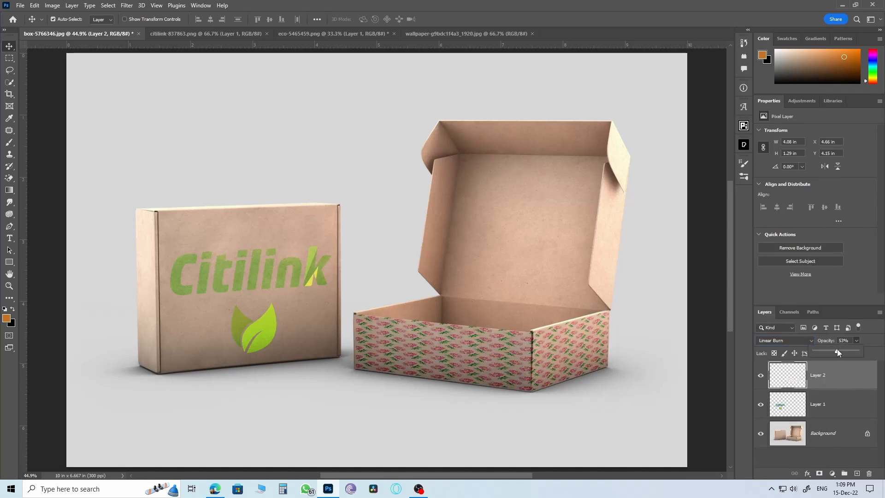